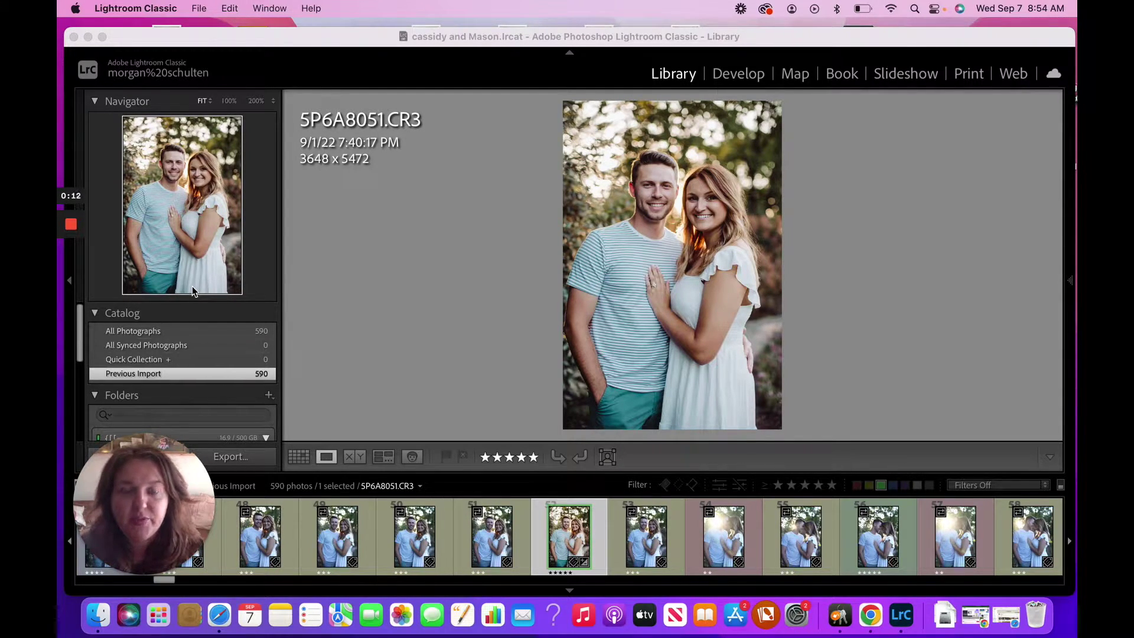
Make Lightroom Classic the active application by clicking inside its window
{"action": "left_click", "coordinate": [360, 101]}
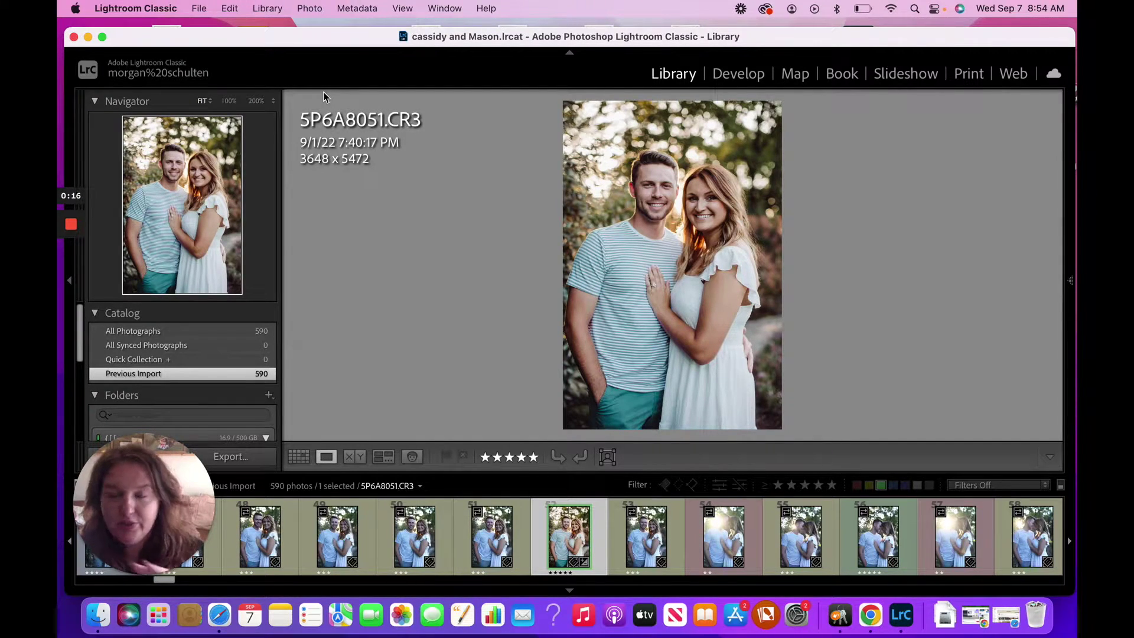
Start File > New Catalog and enter the couple's names as the catalog name
{"action": "left_click", "coordinate": [200, 9]}
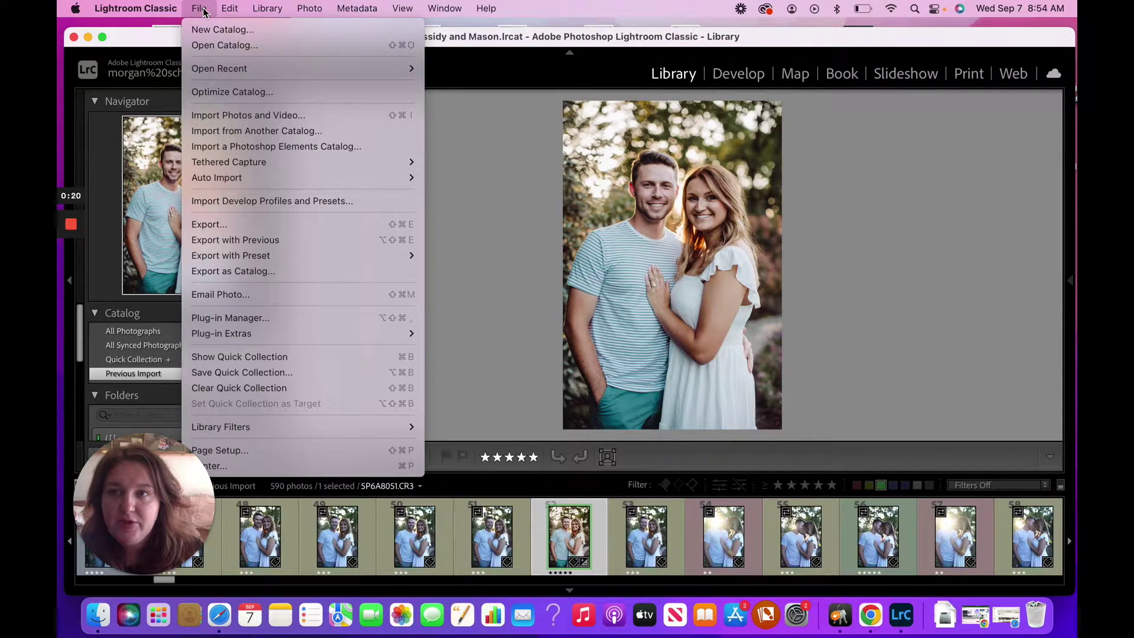
{"action": "left_click", "coordinate": [215, 30]}
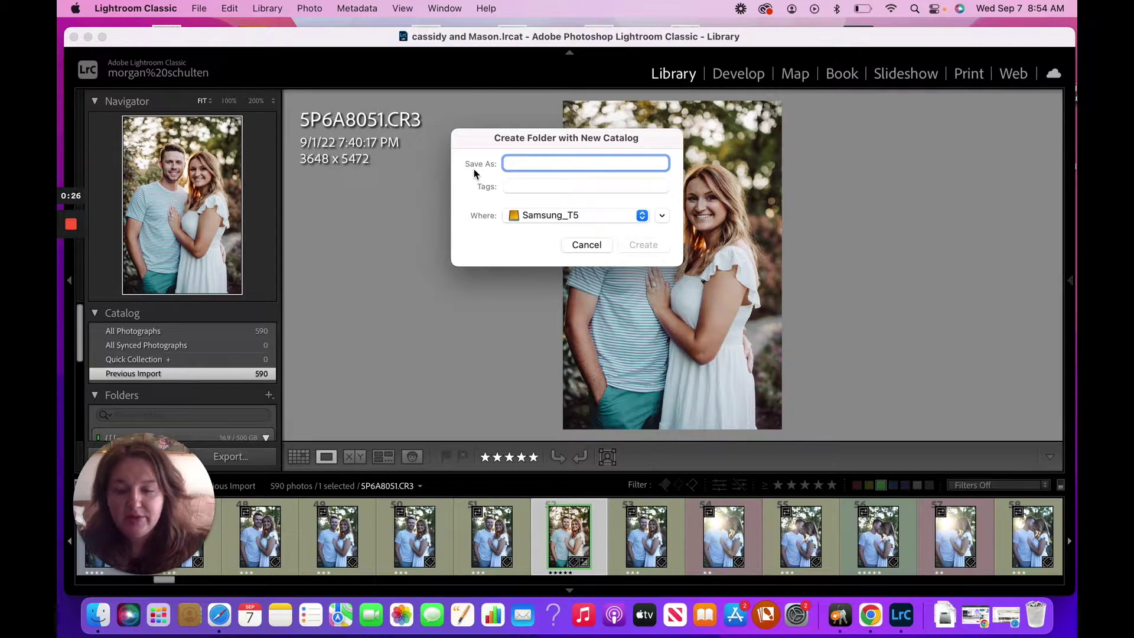
{"action": "type", "text": "mor"}
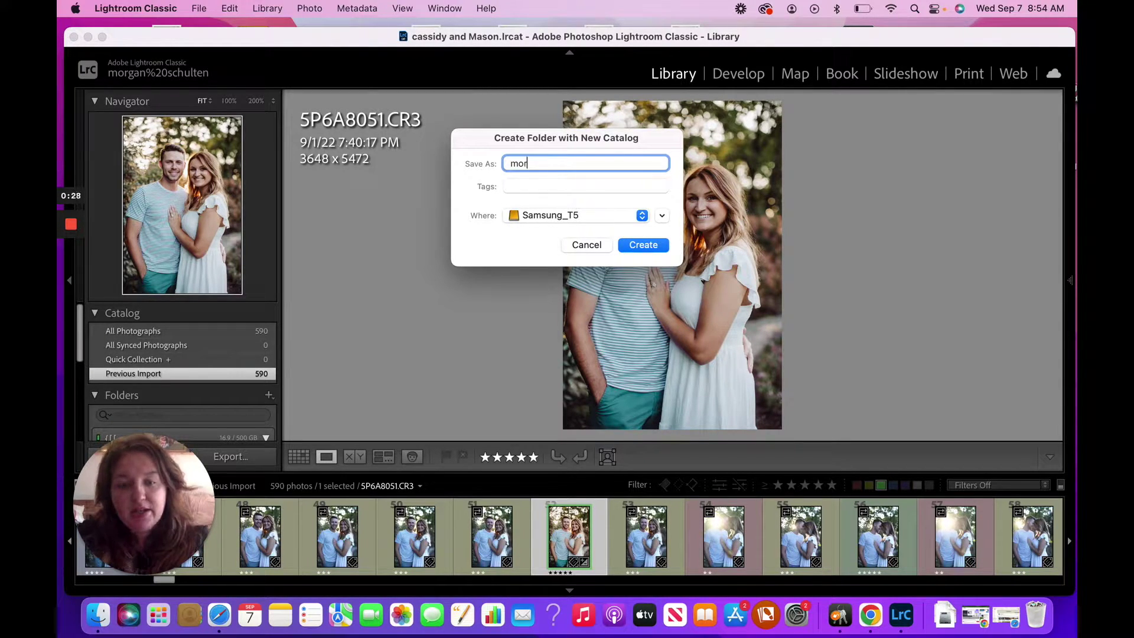
{"action": "type", "text": "gan + "}
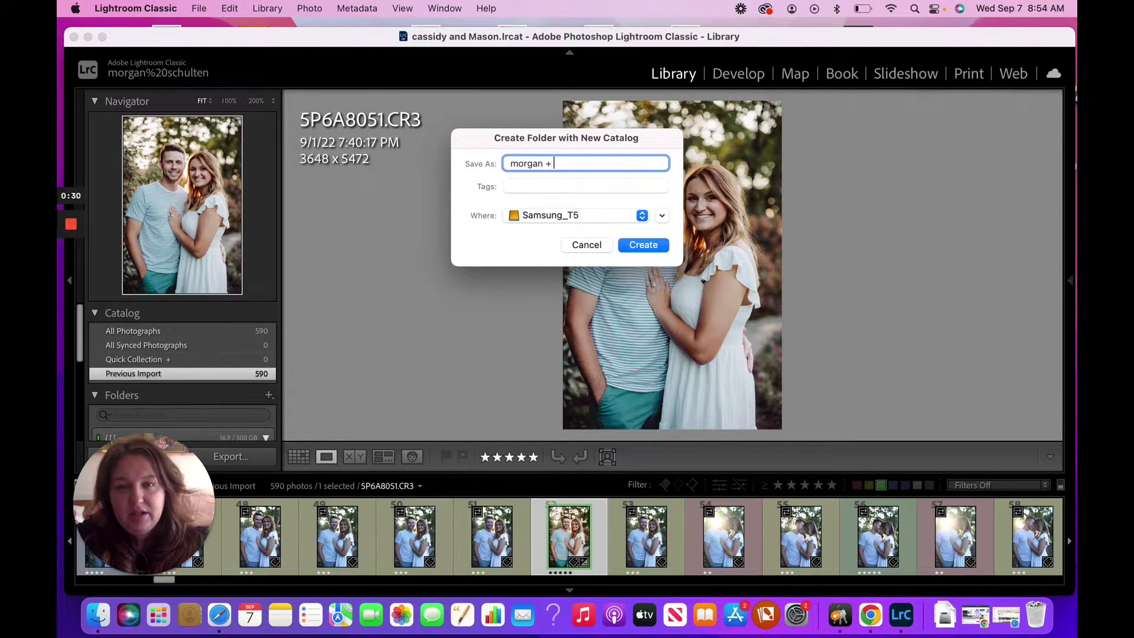
{"action": "type", "text": "Jorge"}
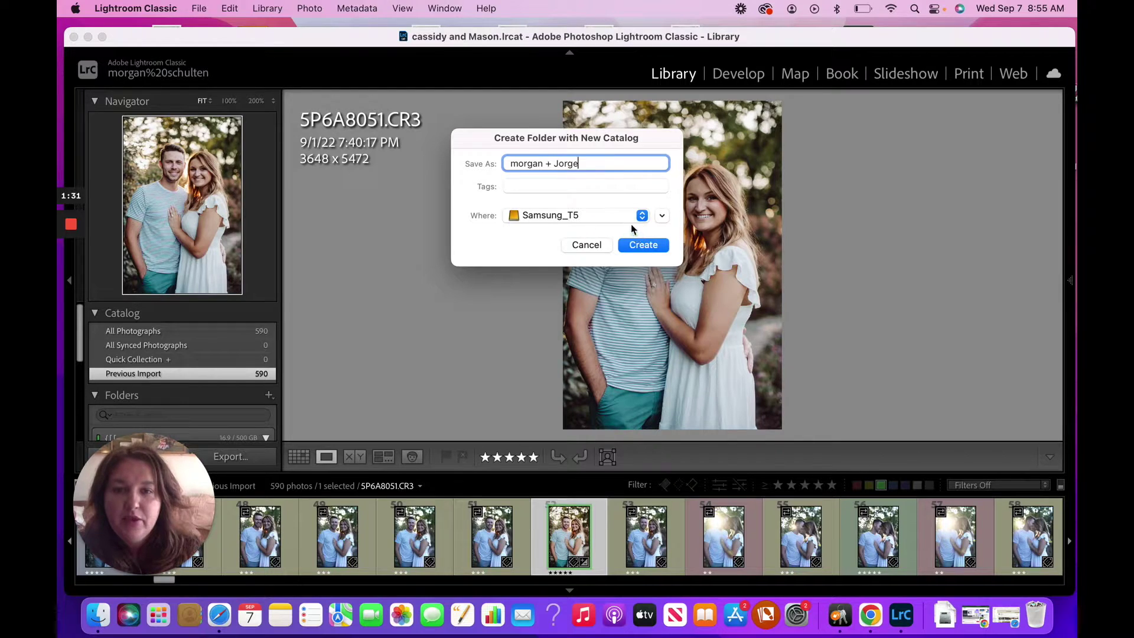
Keep Samsung_T5 as the save location and create the empty catalog
{"action": "left_click", "coordinate": [596, 217]}
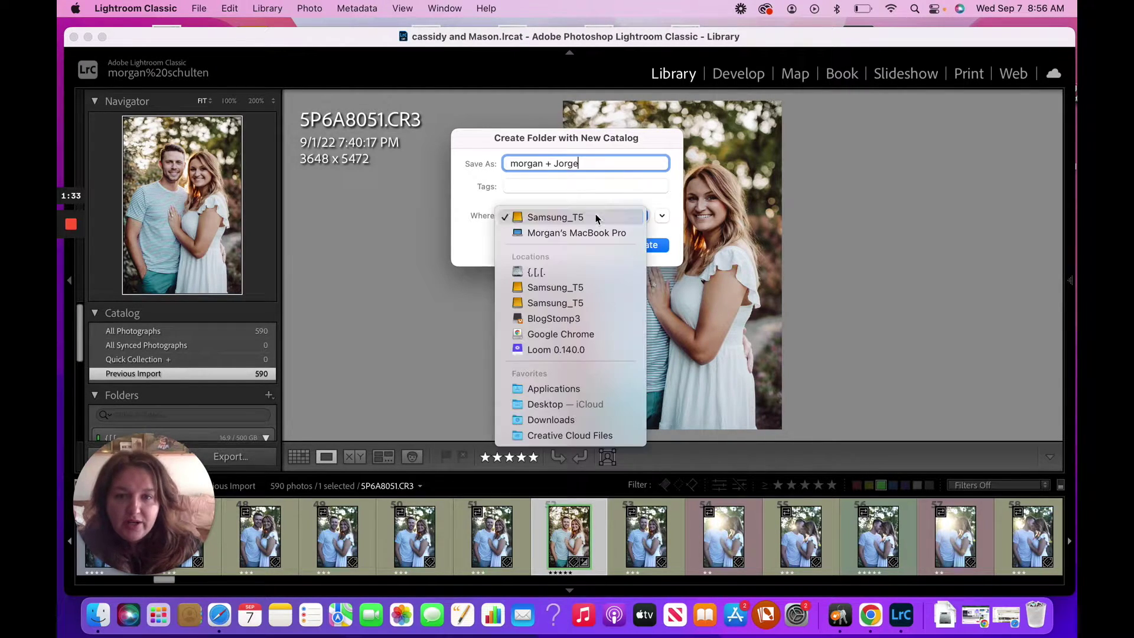
{"action": "left_click", "coordinate": [595, 217]}
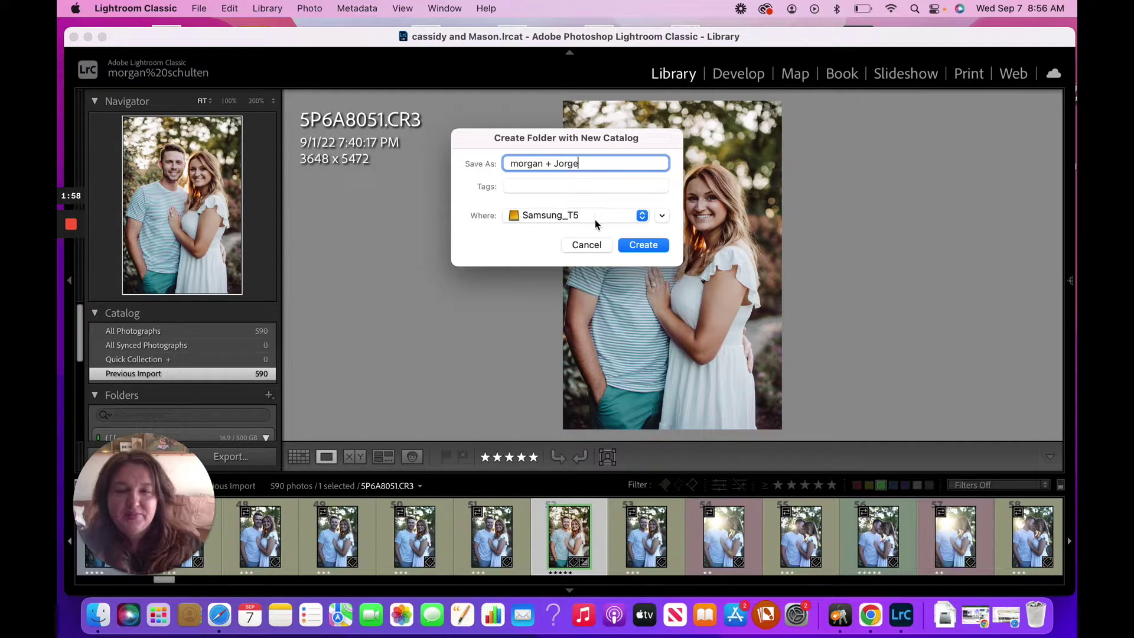
{"action": "left_click", "coordinate": [646, 247]}
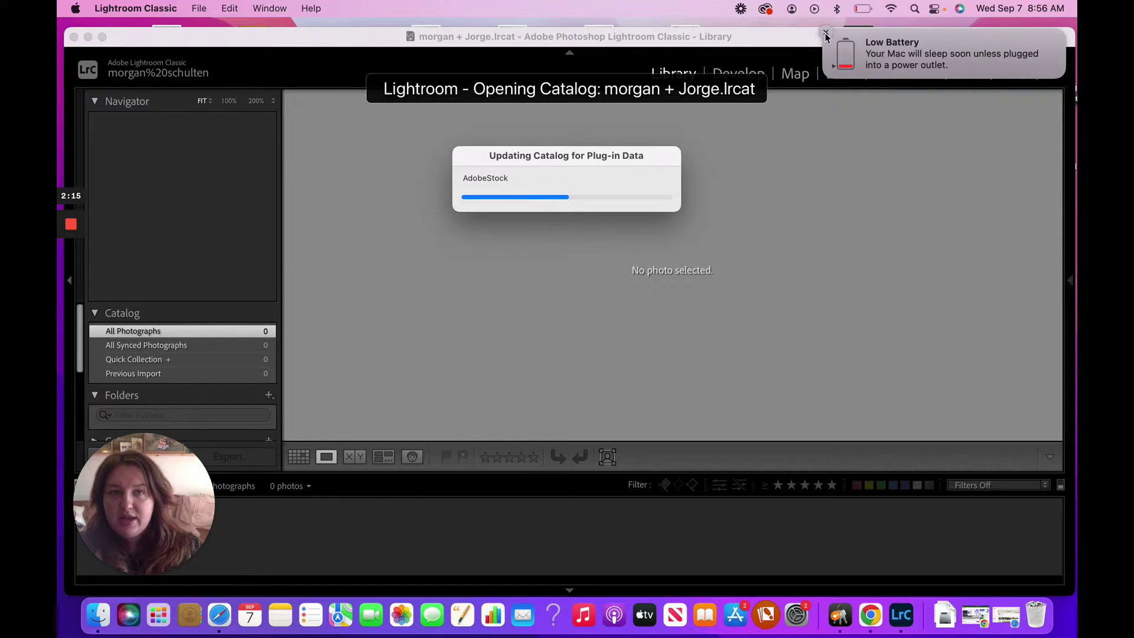
Dismiss the Low Battery notice and open the Import window with Cmd+Shift+I
{"action": "left_click", "coordinate": [825, 38]}
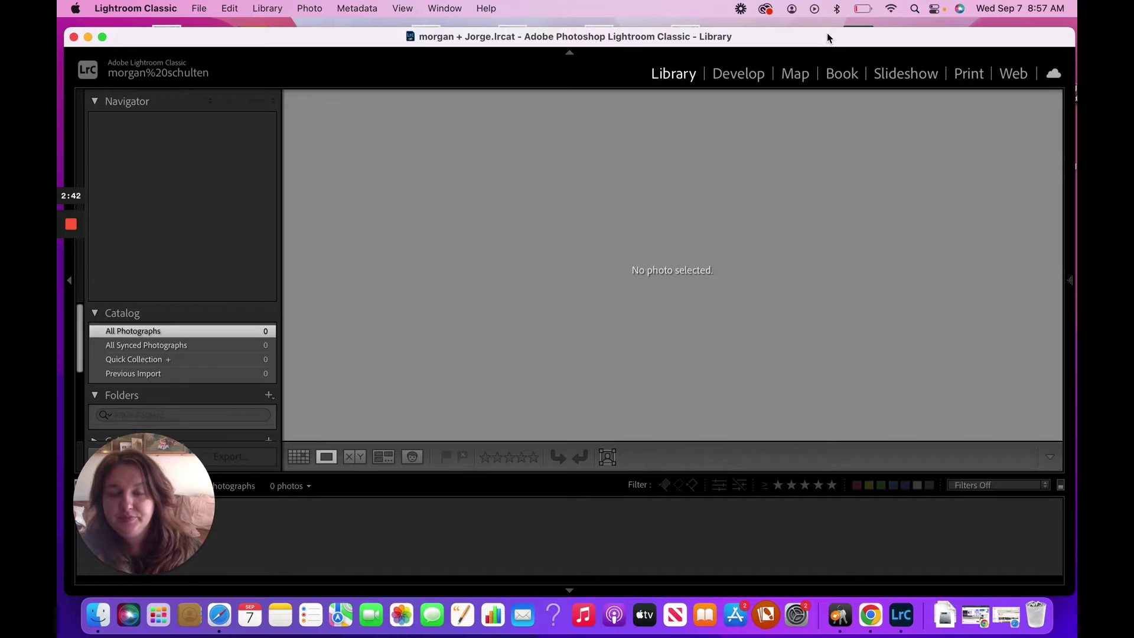
{"action": "key", "text": "super+shift+i"}
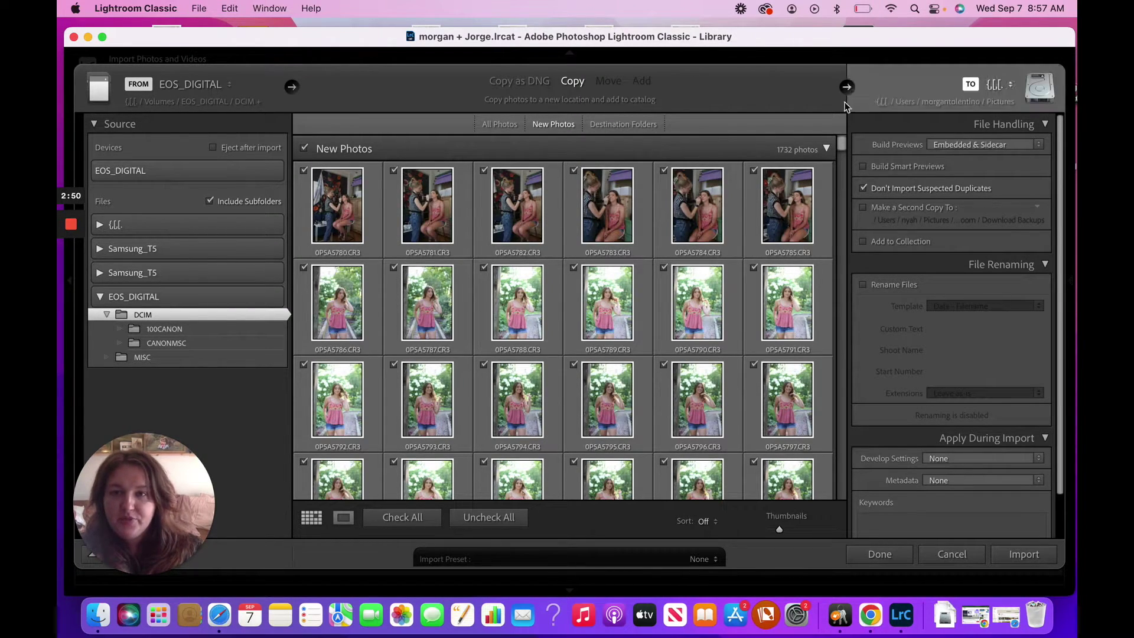
Choose the new catalog's folder on Samsung_T5 as the Other Destination for imports
{"action": "left_click", "coordinate": [1001, 86]}
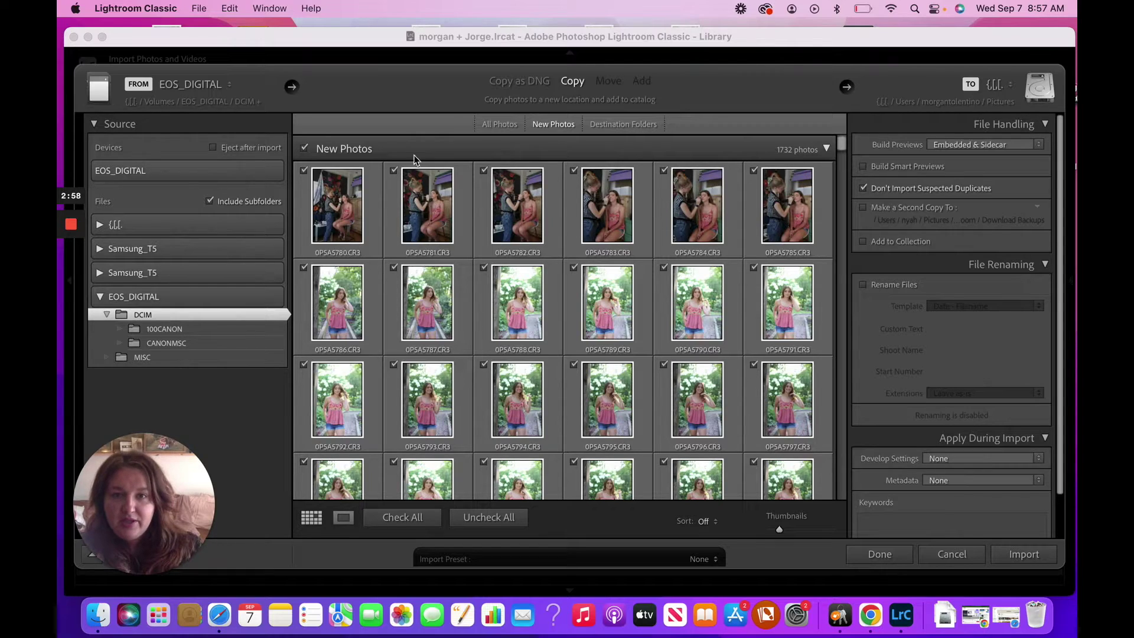
{"action": "left_click", "coordinate": [996, 93]}
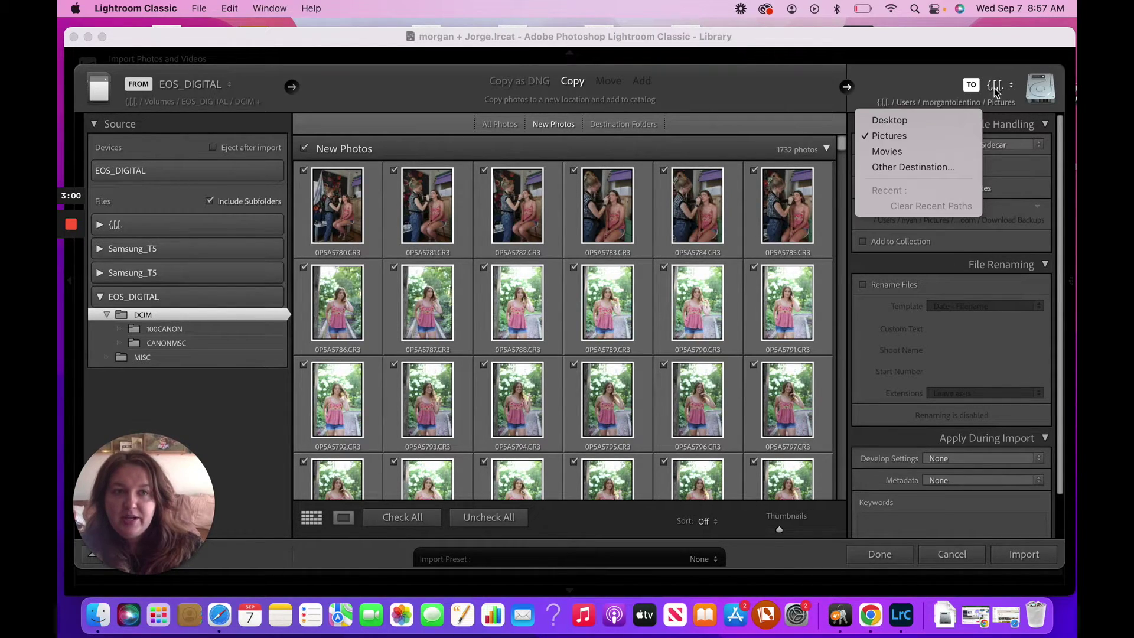
{"action": "left_click", "coordinate": [916, 167]}
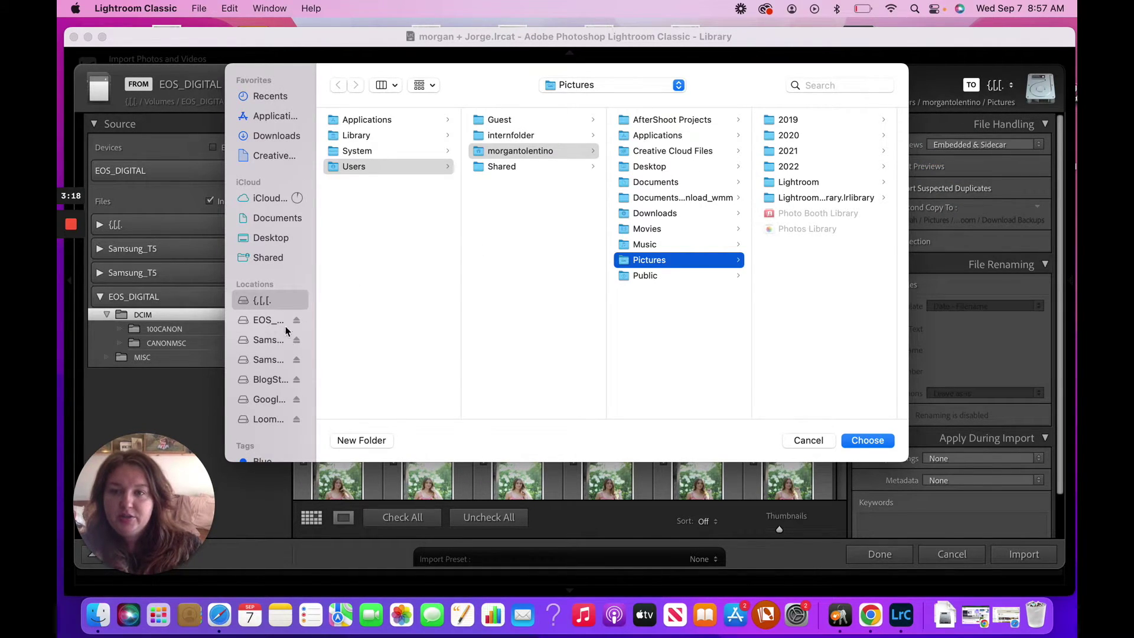
{"action": "left_click", "coordinate": [269, 340]}
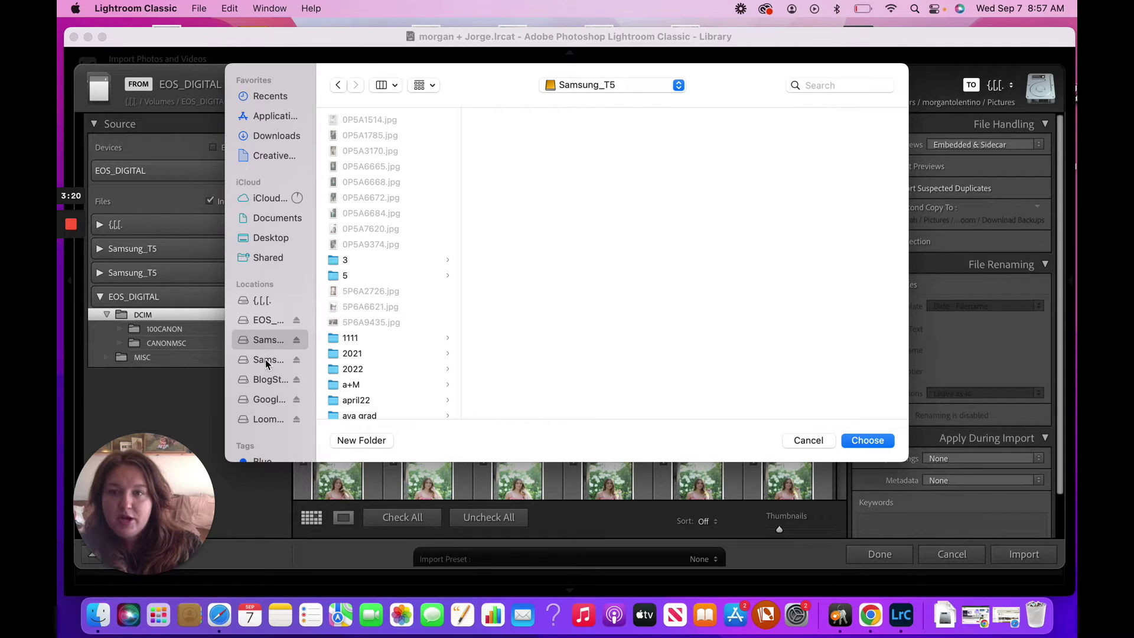
{"action": "left_click", "coordinate": [265, 359]}
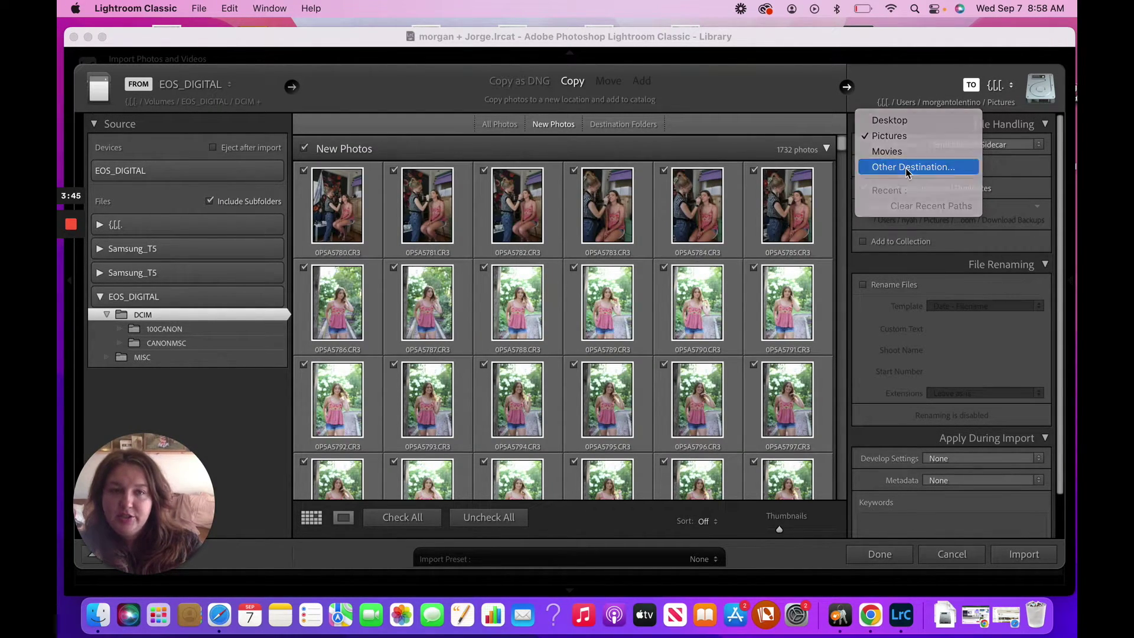
{"action": "left_click", "coordinate": [908, 169]}
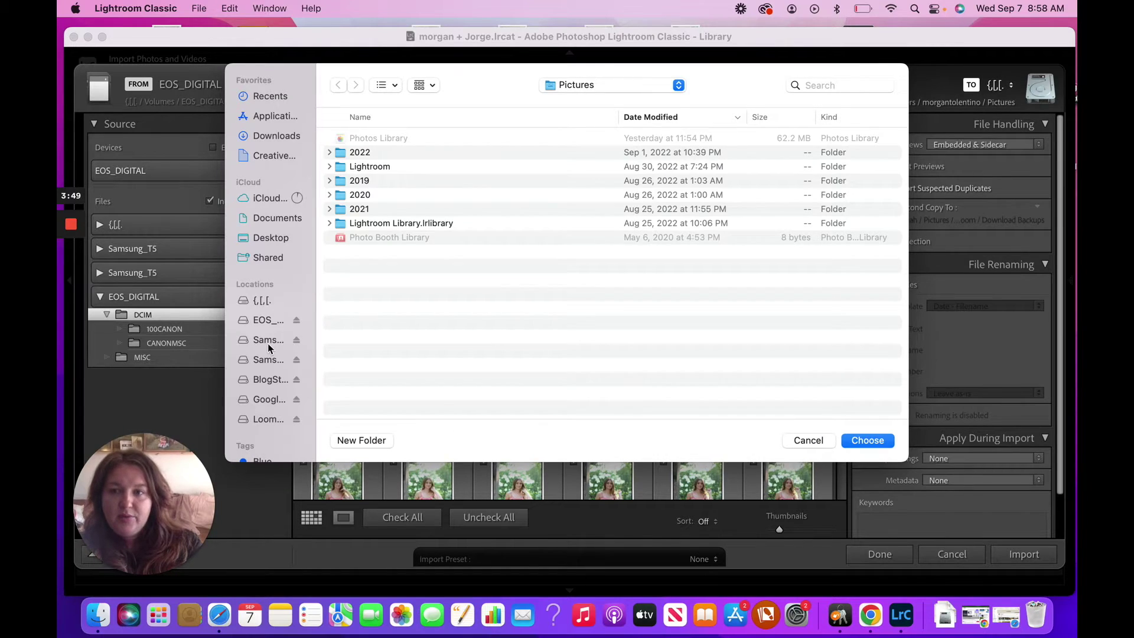
{"action": "left_click", "coordinate": [268, 344]}
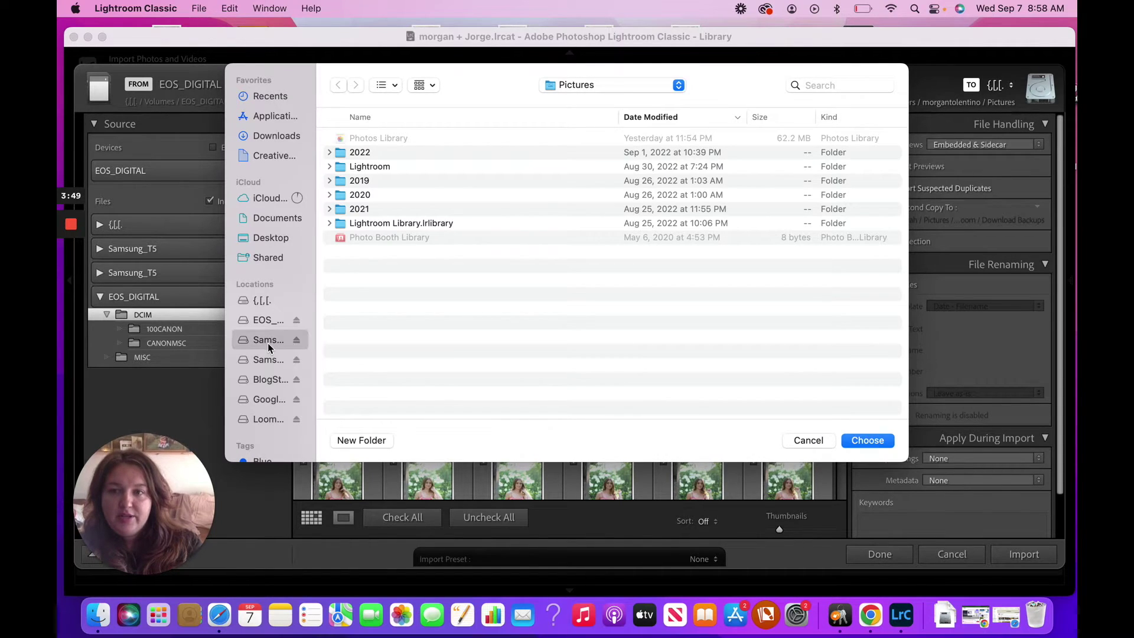
{"action": "left_click", "coordinate": [268, 365]}
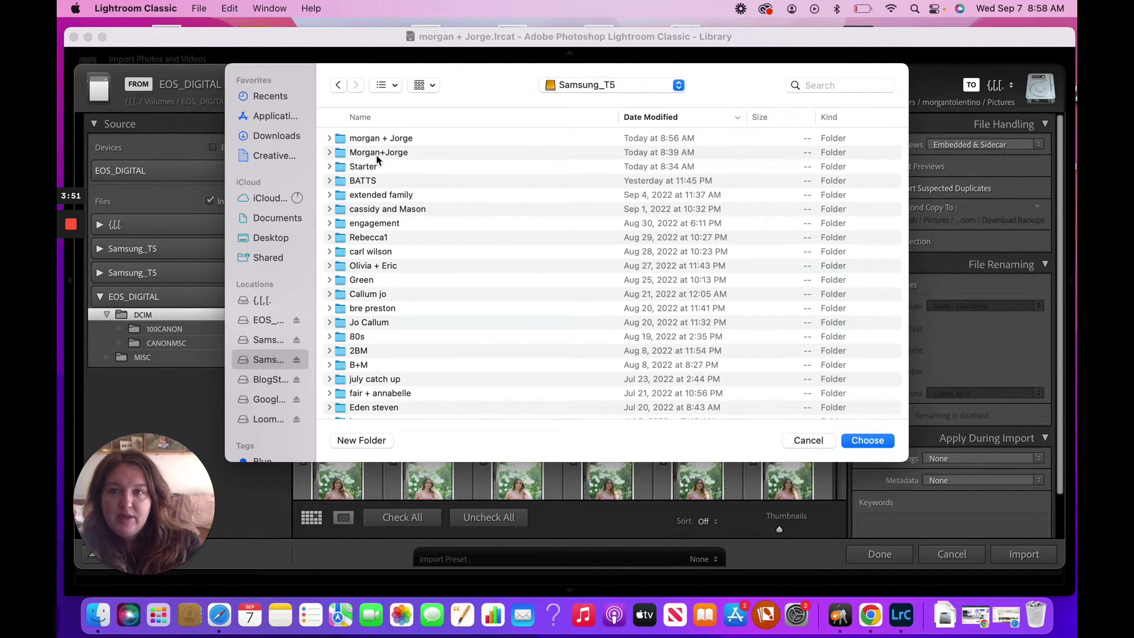
{"action": "left_click", "coordinate": [377, 138]}
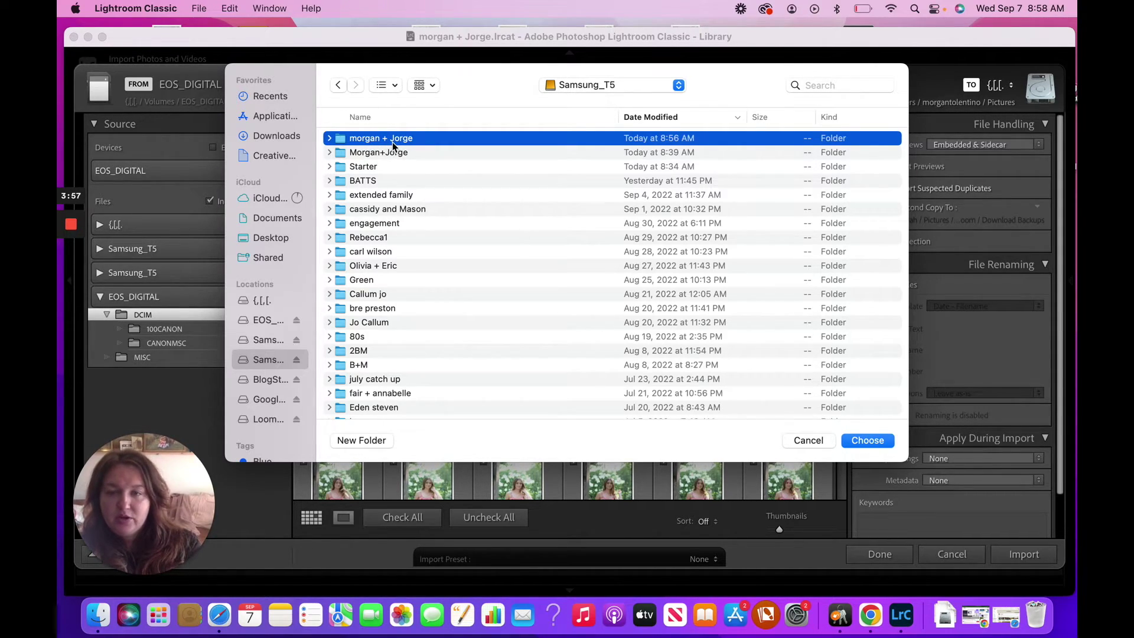
{"action": "left_click", "coordinate": [880, 441]}
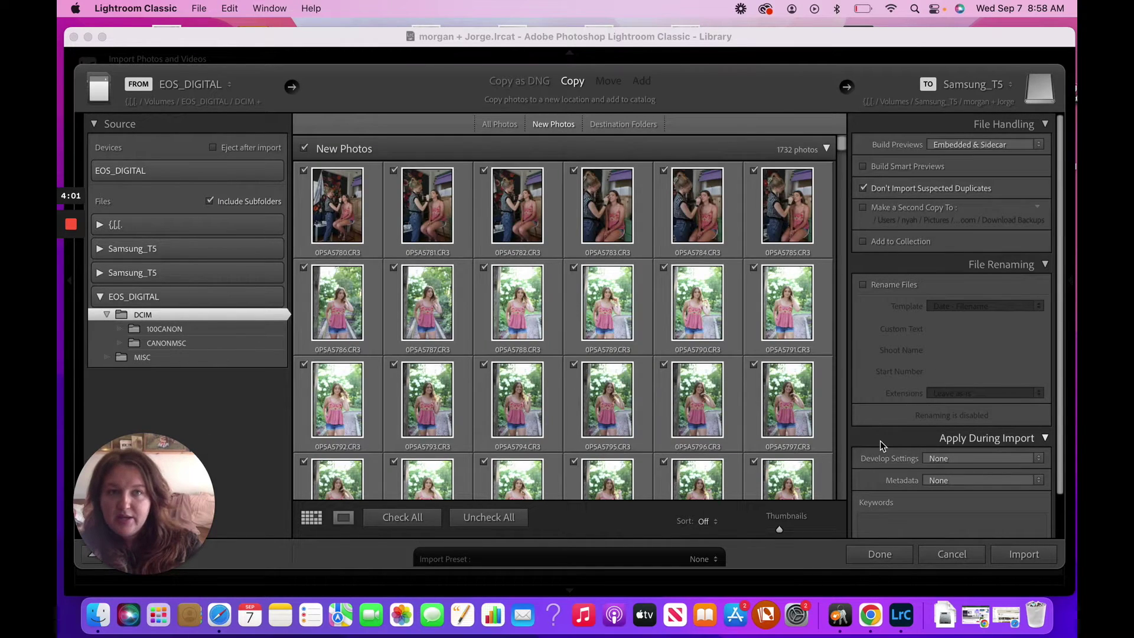
Uncheck all card photos, then tick only 0PSA5878.CR3 and 0PSA5879.CR3
{"action": "left_click", "coordinate": [303, 151]}
{"action": "scroll", "coordinate": [436, 262], "scroll_direction": "down", "scroll_amount": 10}
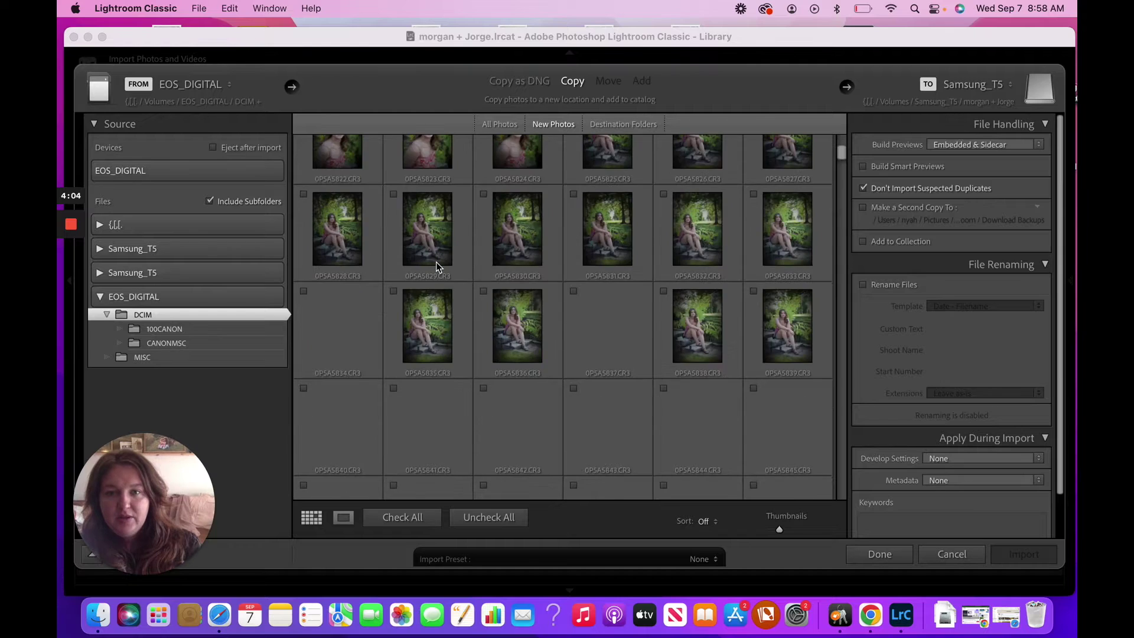
{"action": "scroll", "coordinate": [436, 261], "scroll_direction": "down", "scroll_amount": 20}
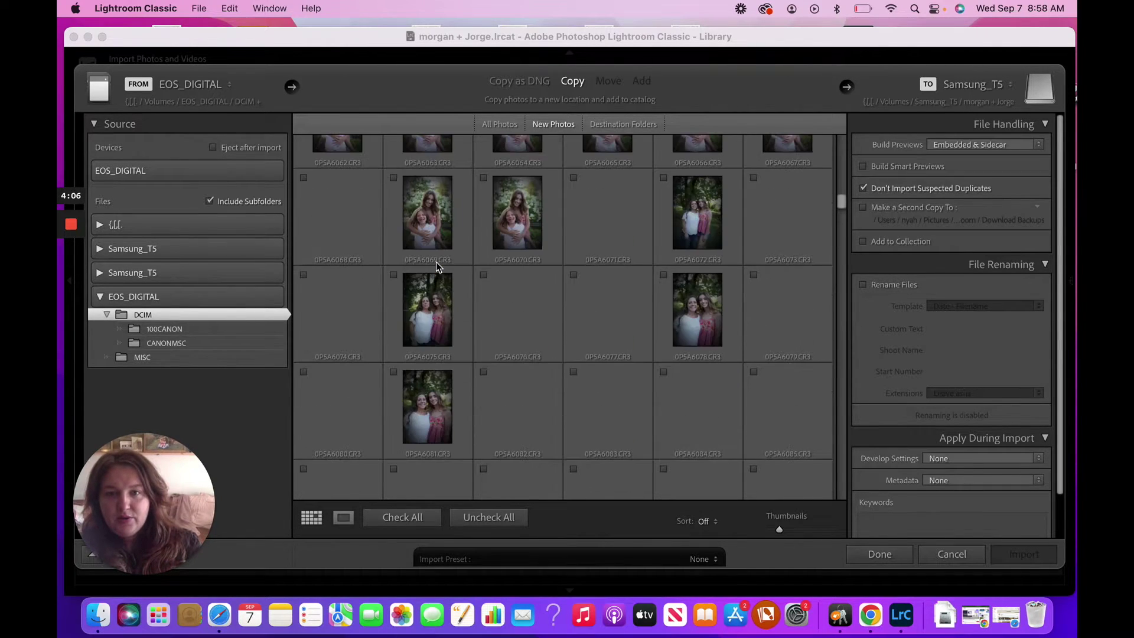
{"action": "scroll", "coordinate": [435, 262], "scroll_direction": "up", "scroll_amount": 8}
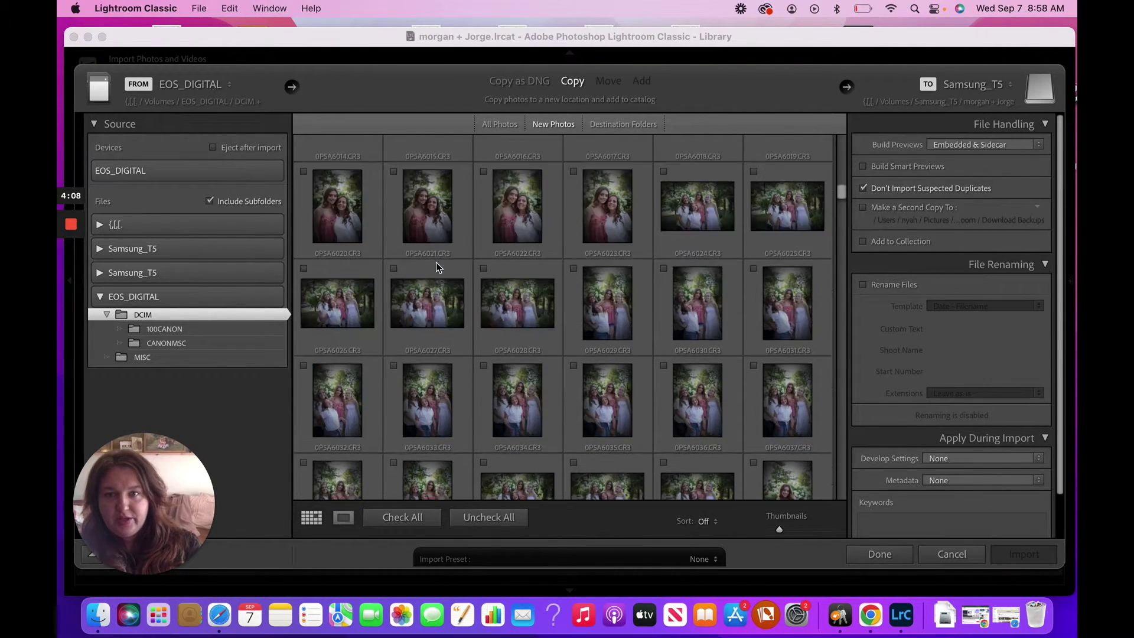
{"action": "scroll", "coordinate": [436, 262], "scroll_direction": "up", "scroll_amount": 12}
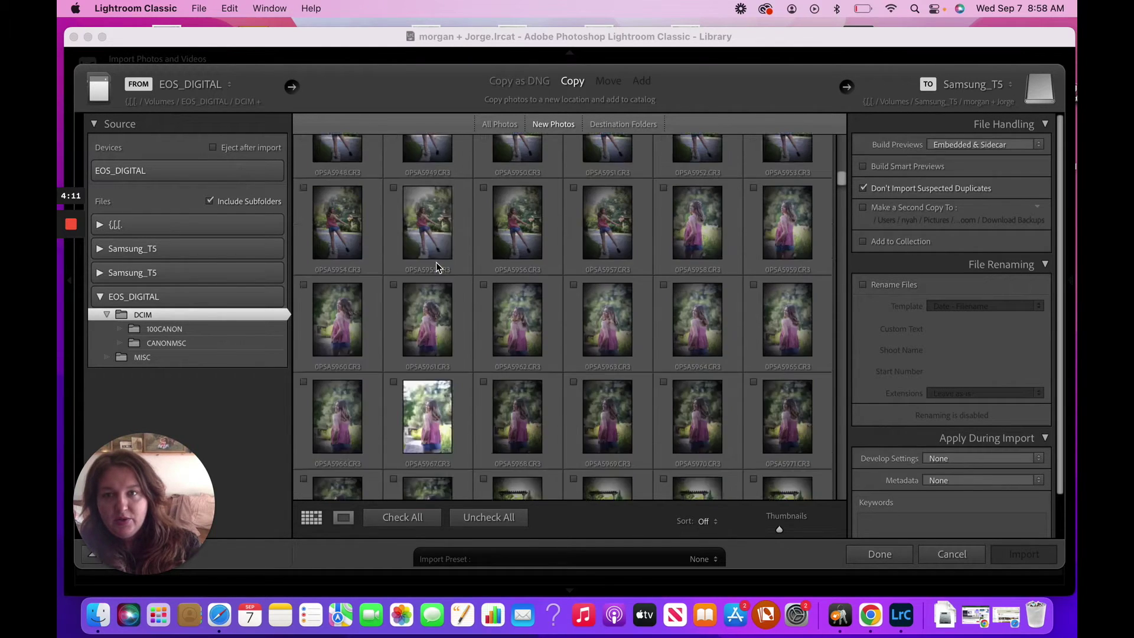
{"action": "scroll", "coordinate": [436, 263], "scroll_direction": "up", "scroll_amount": 12}
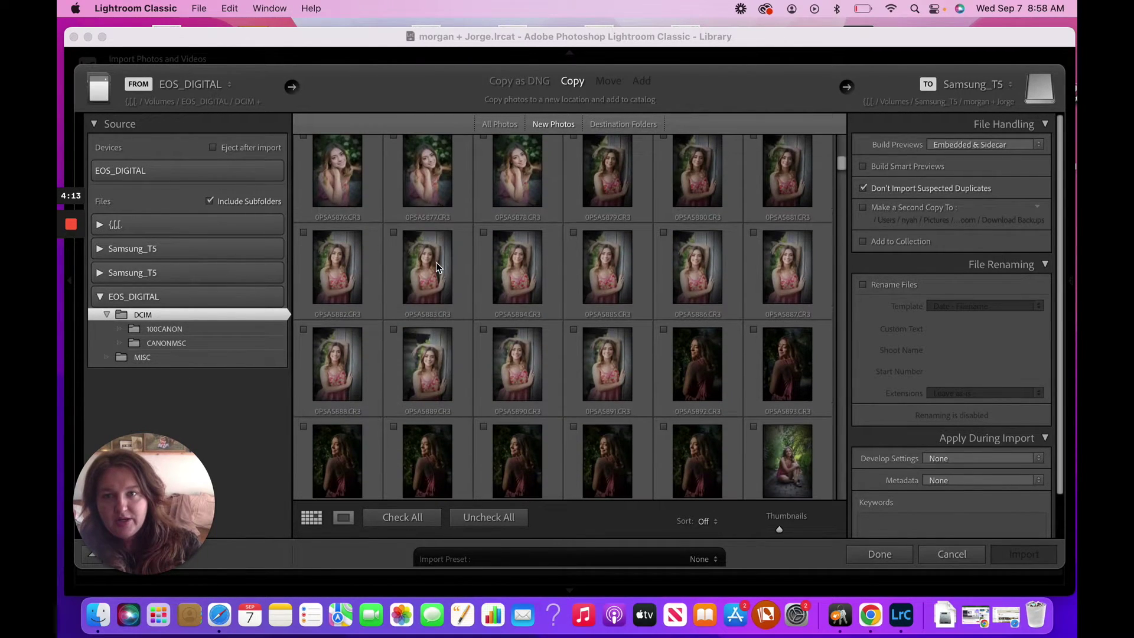
{"action": "scroll", "coordinate": [436, 262], "scroll_direction": "up", "scroll_amount": 2}
{"action": "left_click", "coordinate": [483, 204]}
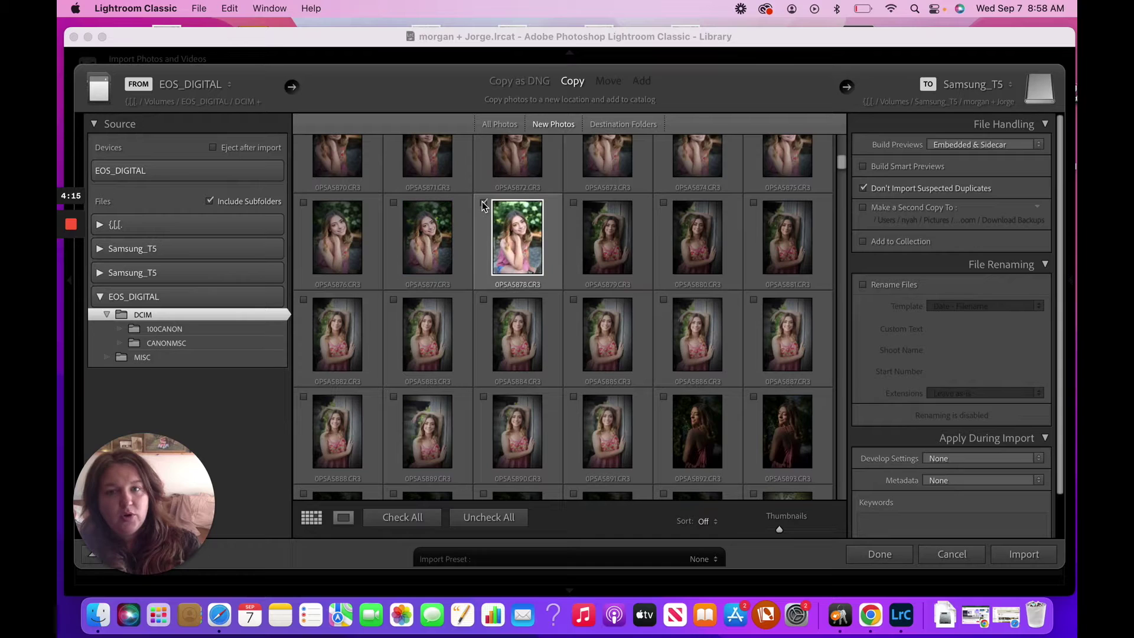
{"action": "left_click", "coordinate": [574, 203]}
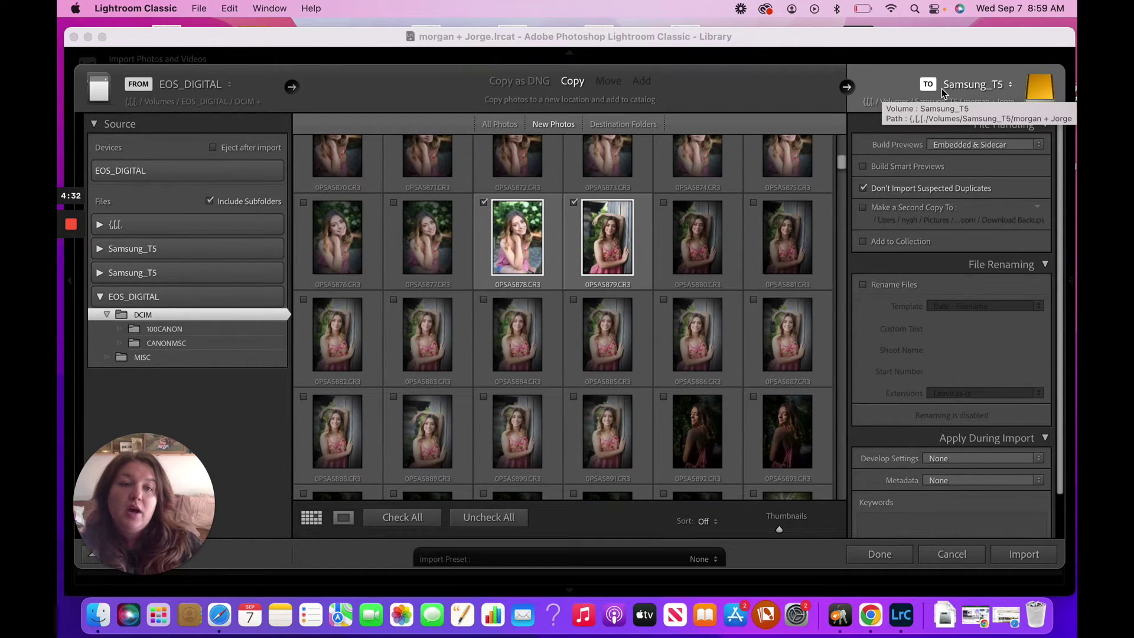
{"action": "scroll", "coordinate": [974, 195], "scroll_direction": "down", "scroll_amount": 2}
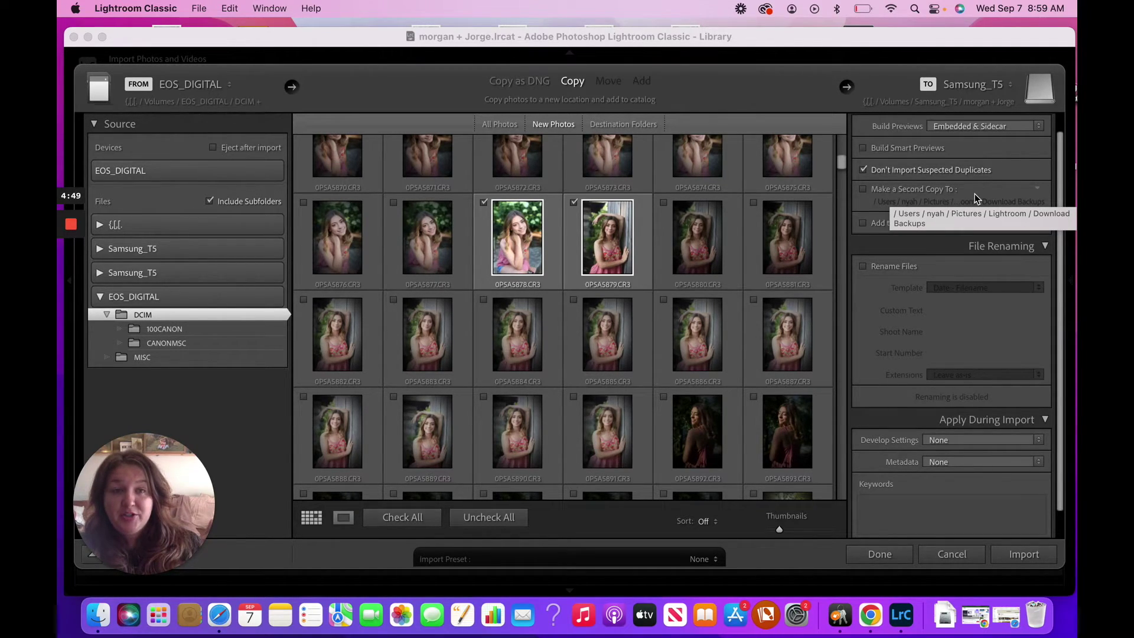
{"action": "scroll", "coordinate": [976, 195], "scroll_direction": "up", "scroll_amount": 1}
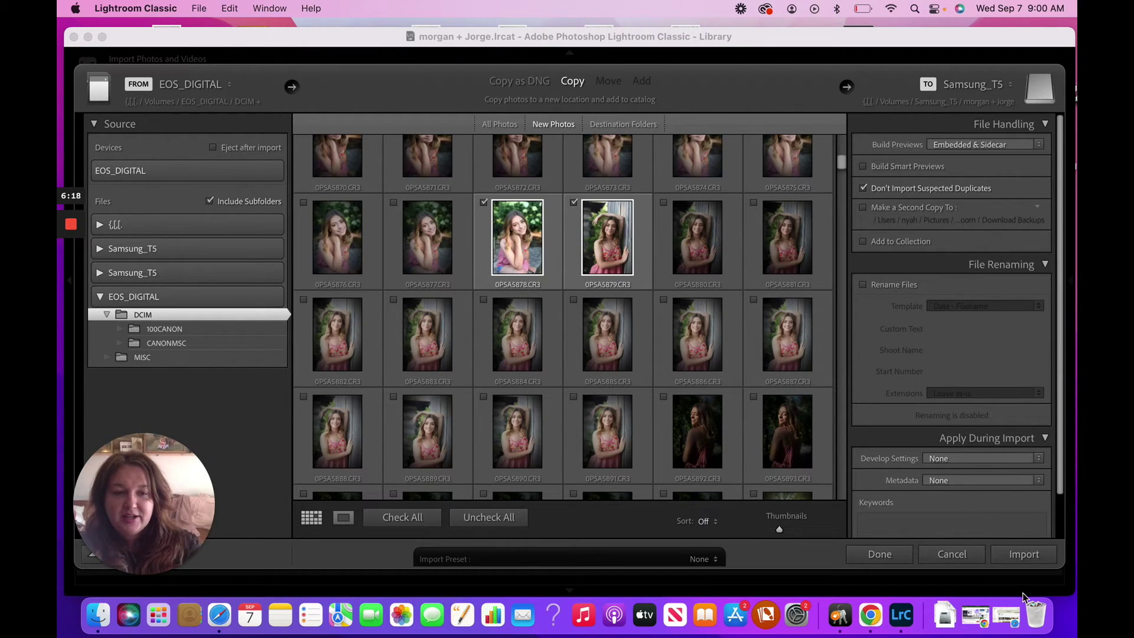
{"action": "left_click", "coordinate": [1025, 554]}
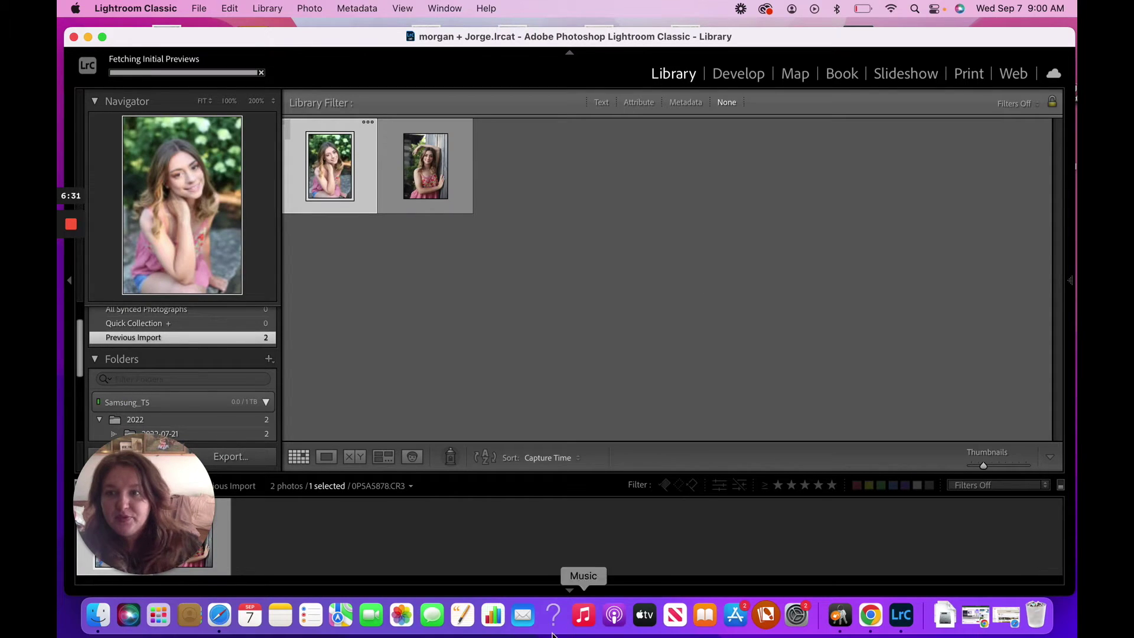
Scroll up in the new catalog to view the two imported photos
{"action": "scroll", "coordinate": [203, 359], "scroll_direction": "up", "scroll_amount": 2}
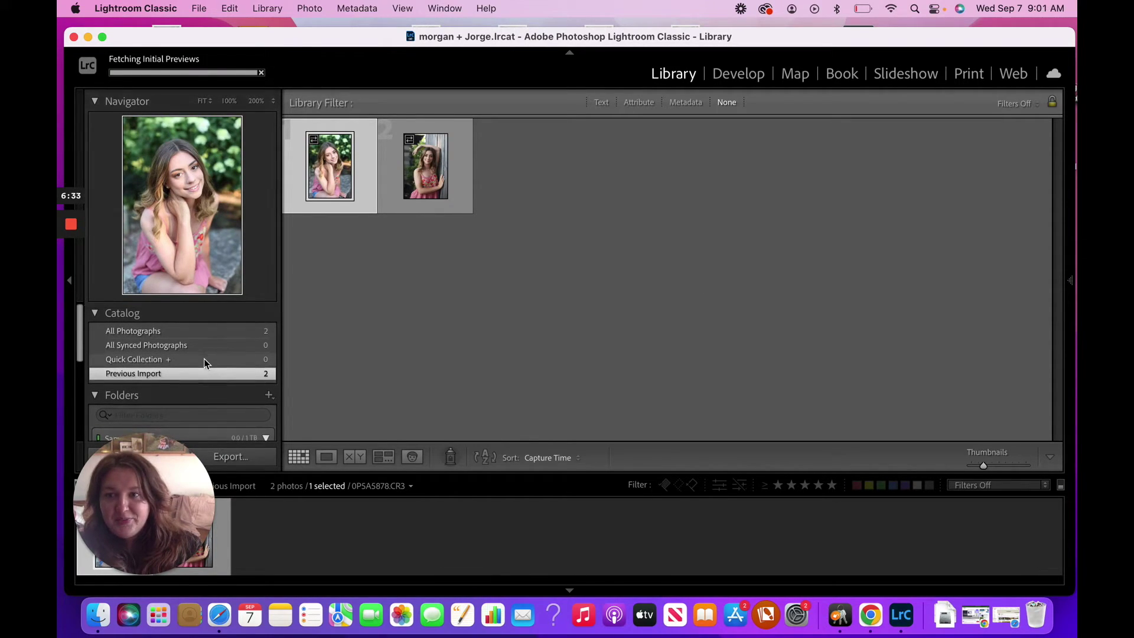